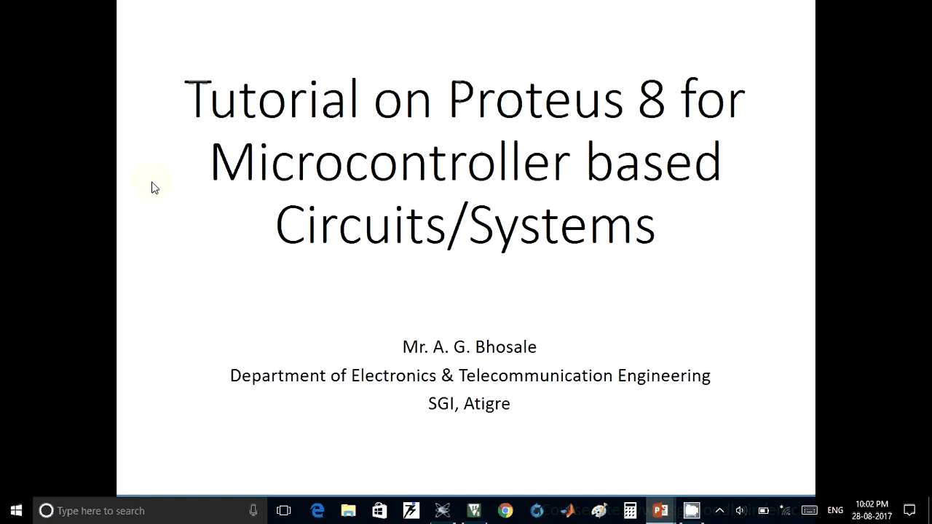
Advance the slideshow to the 'Interfacing LED's to AT89C51' circuit slide
click(153, 187)
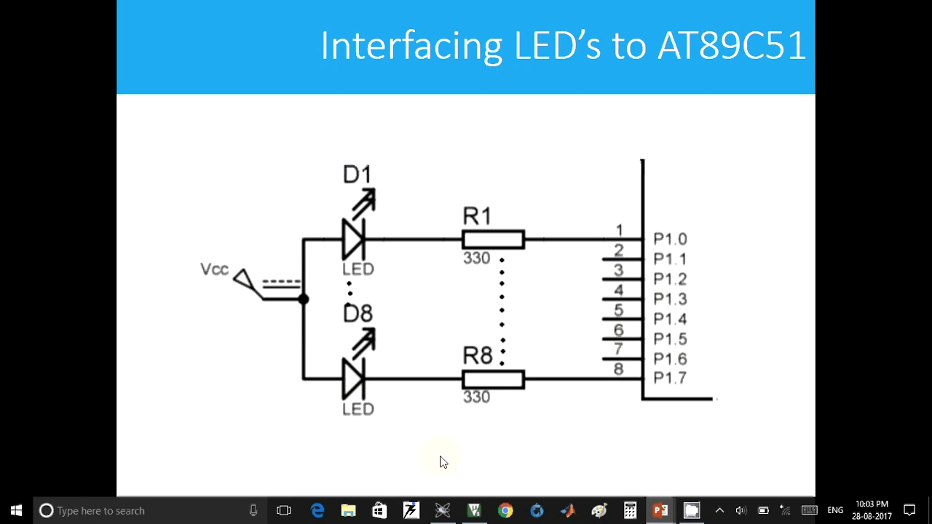
Bring up the empty Proteus schematic and switch to Component Mode
click(442, 511)
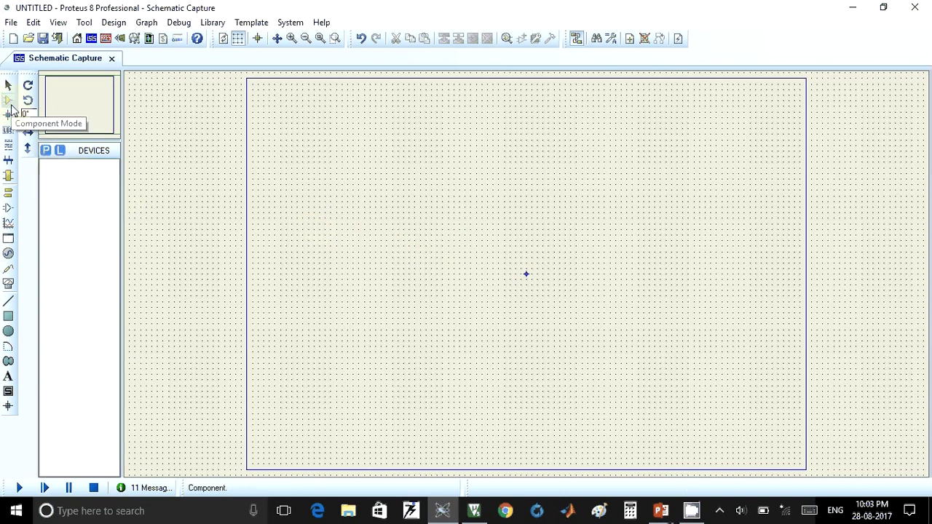
click(9, 101)
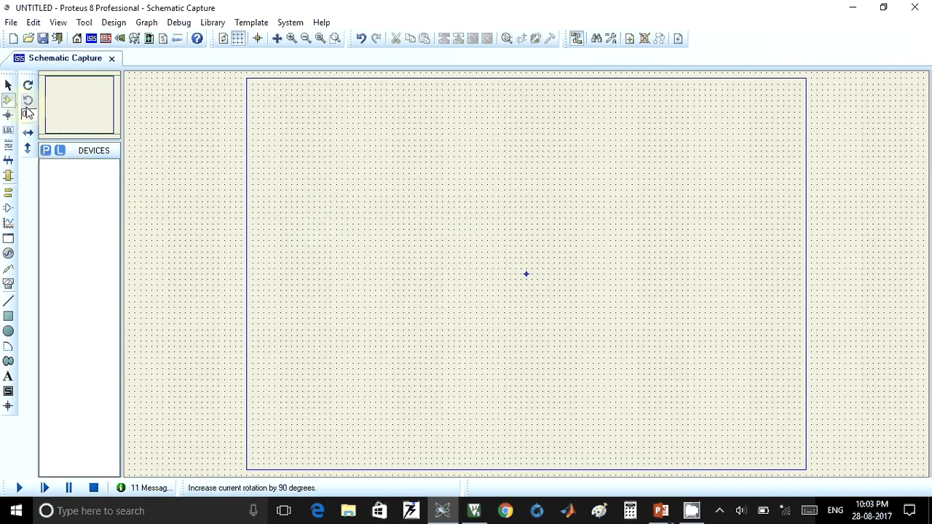
Search Pick Devices for 'at89c51' and add the AT89C51 microcontroller to the device list
click(46, 151)
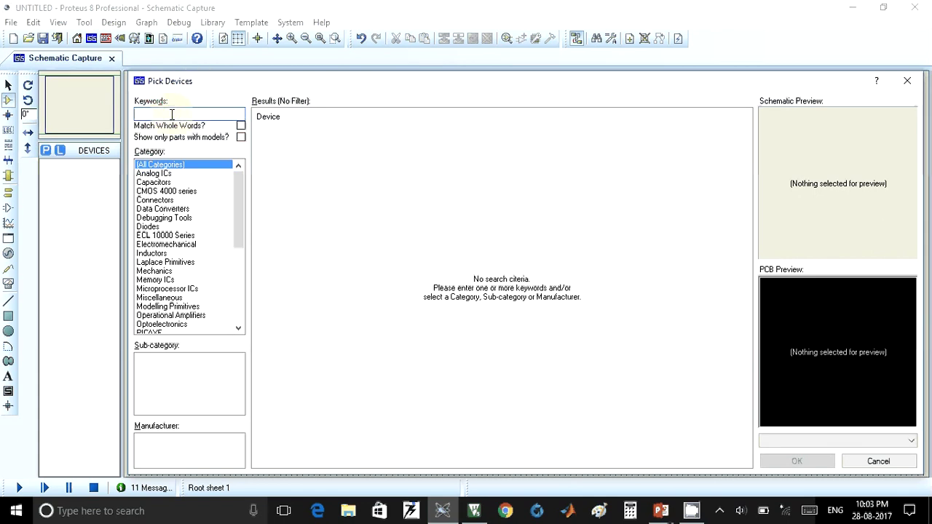
text(at)
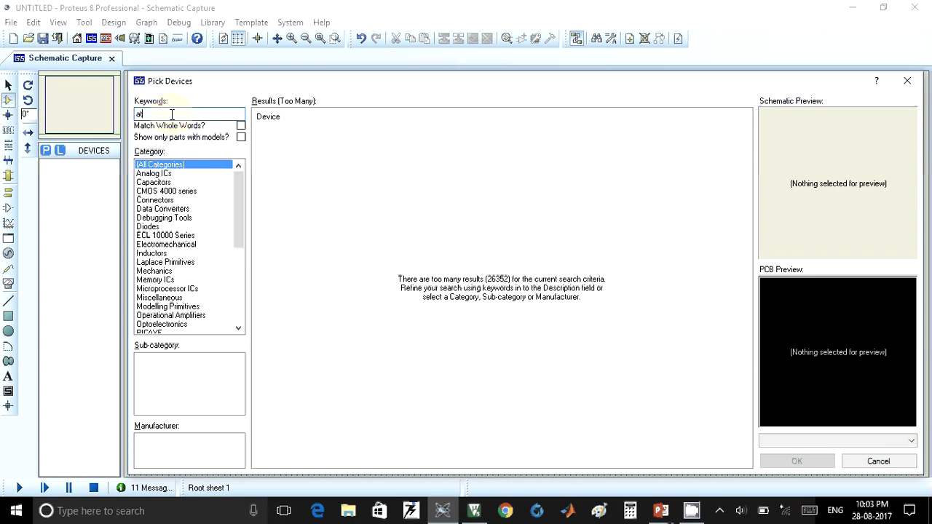
text(89)
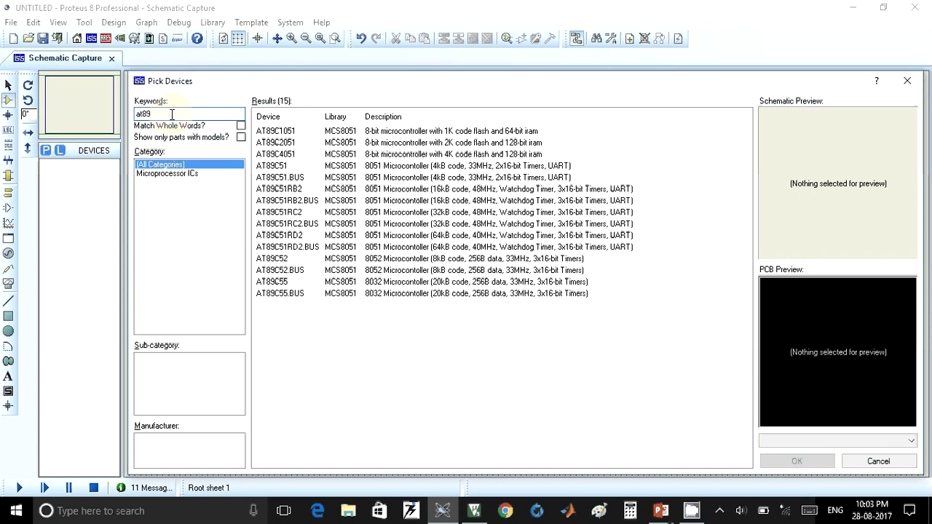
text(c51)
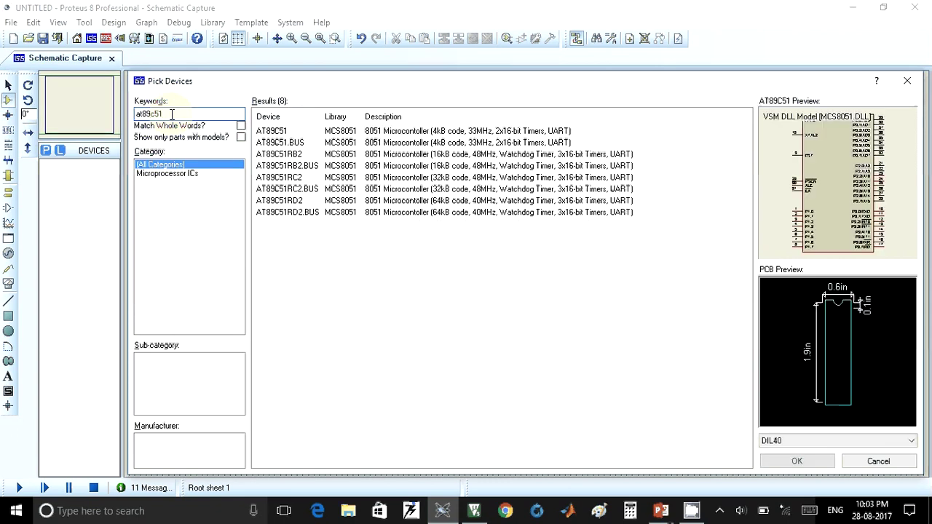
double_click(264, 131)
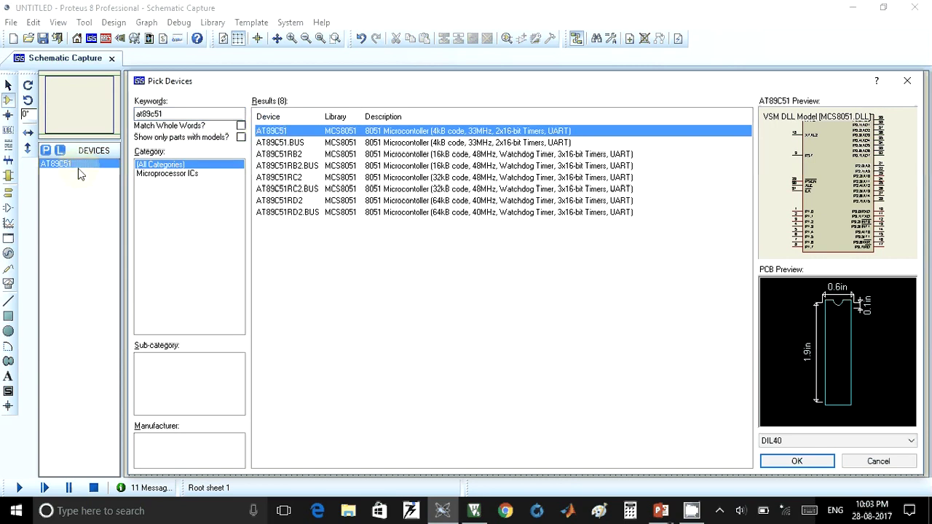
click(158, 115)
click(167, 115)
Replace the search keyword with 'res' and add the generic RES resistor
key(BackSpace)
key(BackSpace)
key(BackSpace)
key(BackSpace)
key(BackSpace)
key(BackSpace)
key(BackSpace)
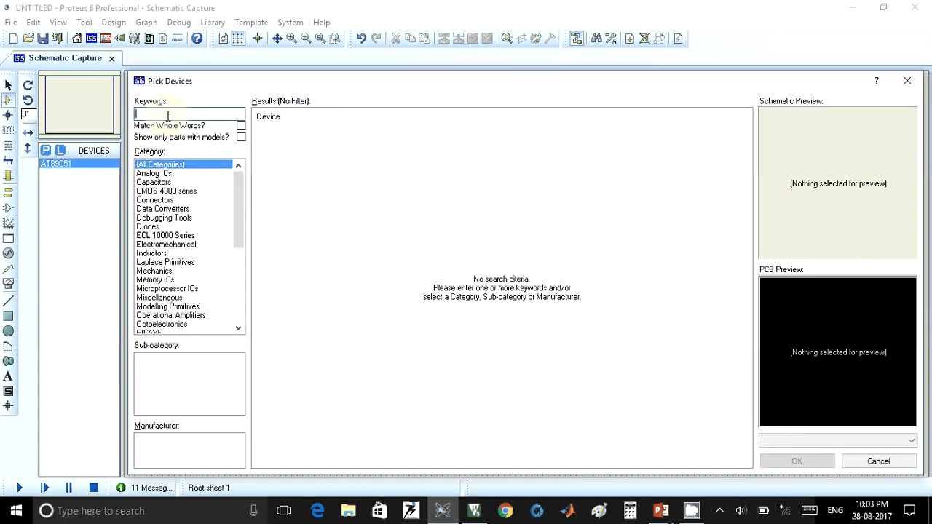
text(res)
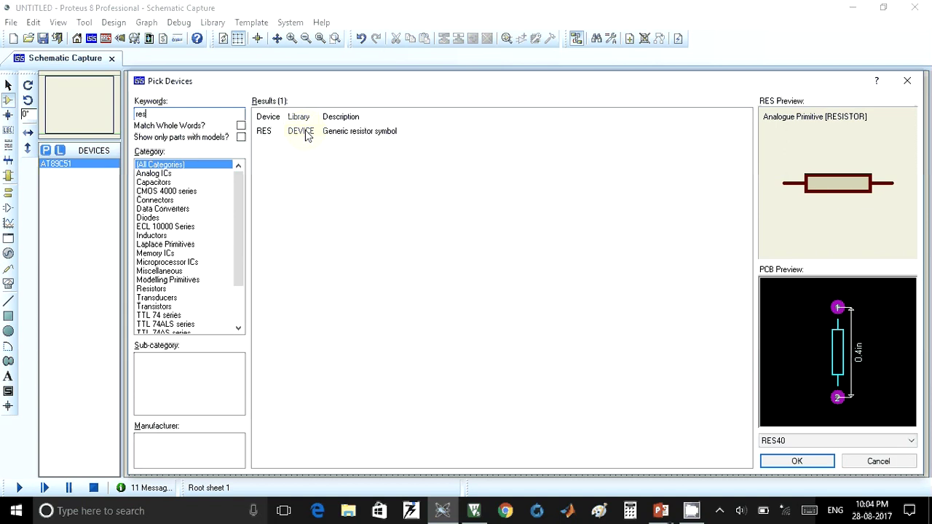
double_click(306, 134)
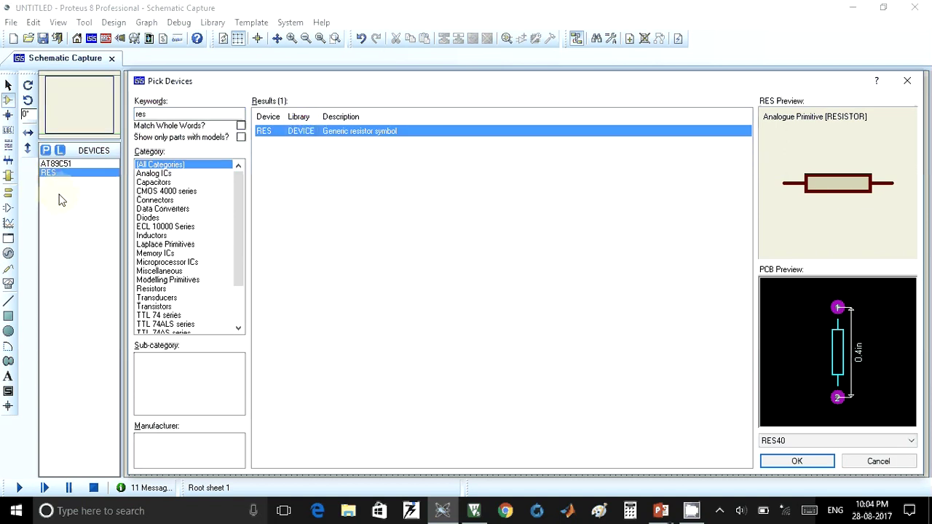
click(153, 113)
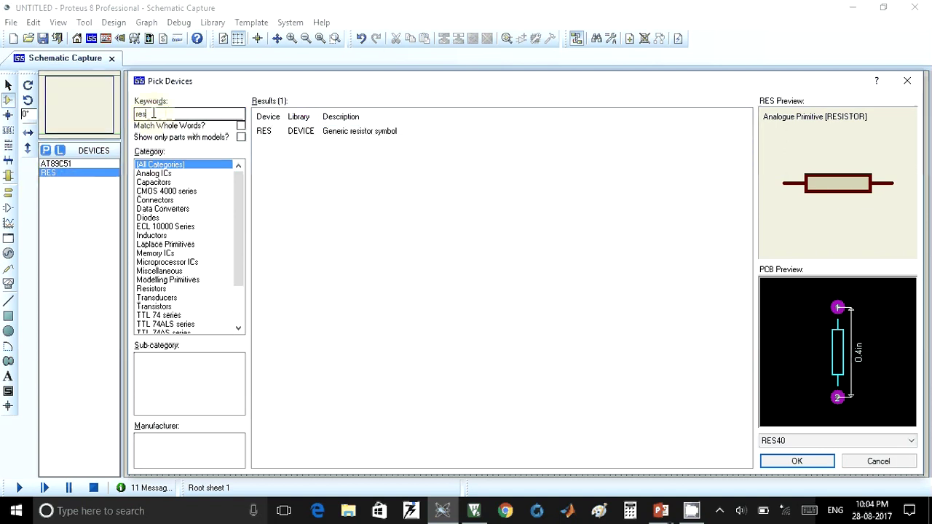
double_click(154, 114)
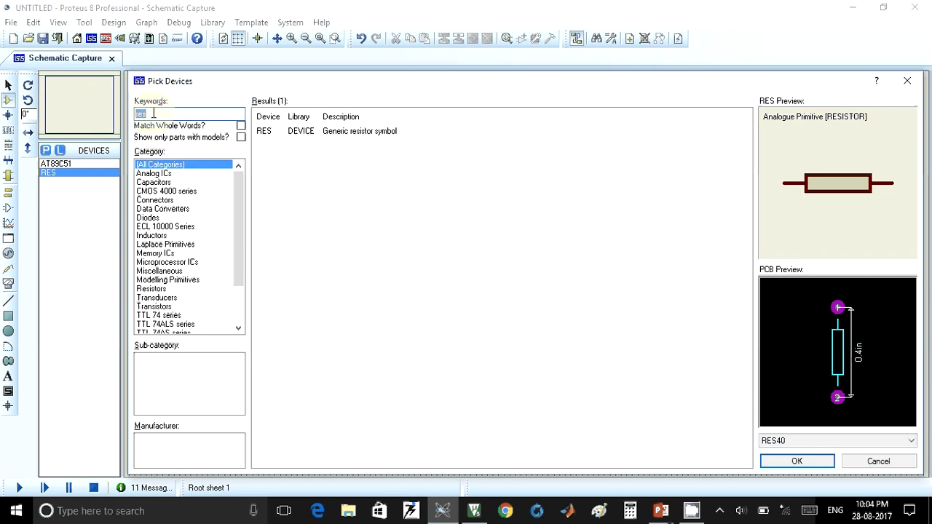
Search for 'animated led' and add LED-YELLOW from the results
text(animated)
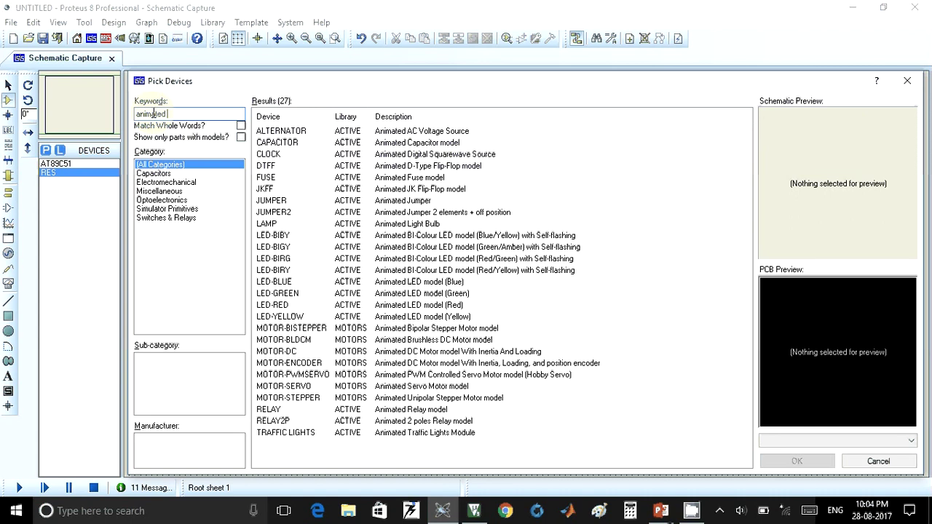
text( led)
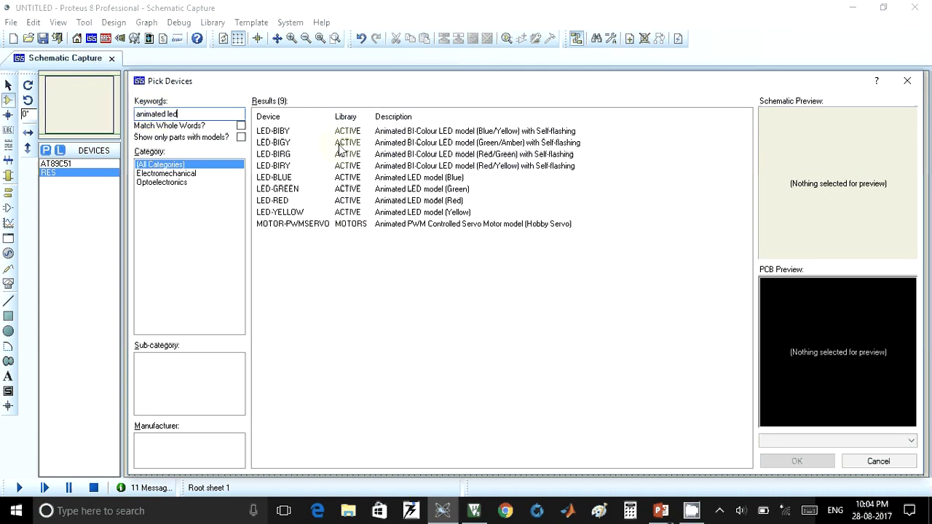
click(279, 211)
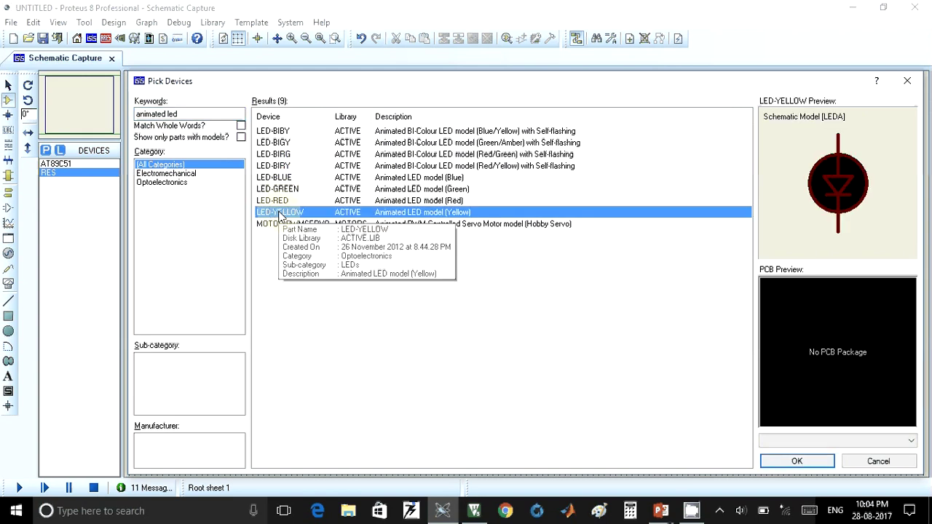
double_click(279, 212)
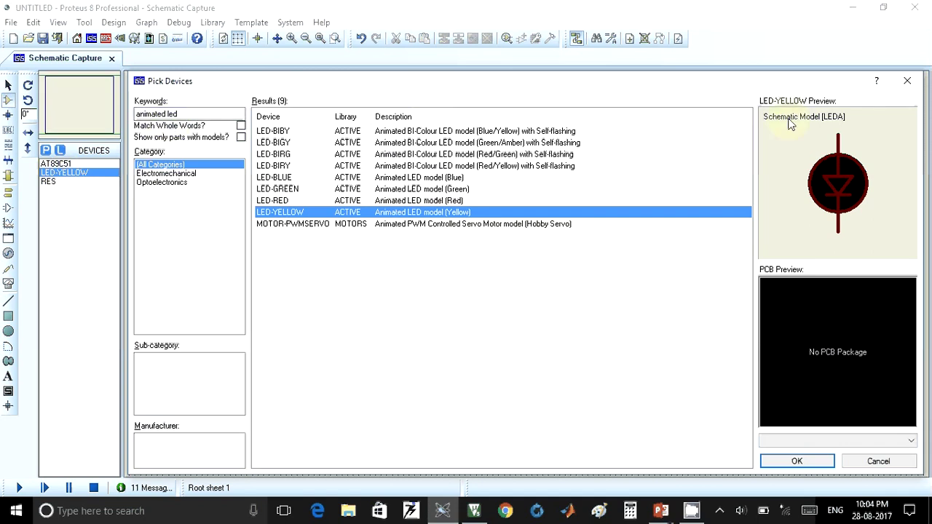
Close Pick Devices and drop the AT89C51 onto the sheet as U1
click(906, 85)
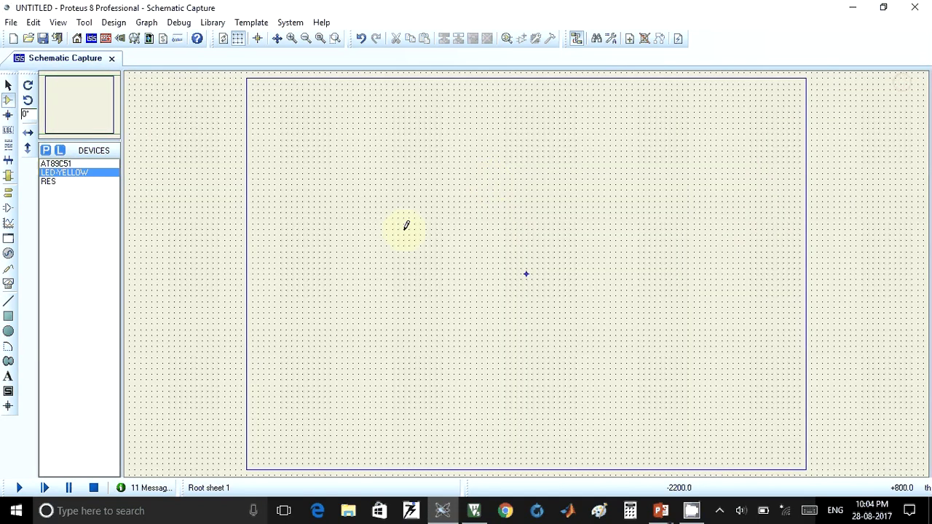
click(65, 164)
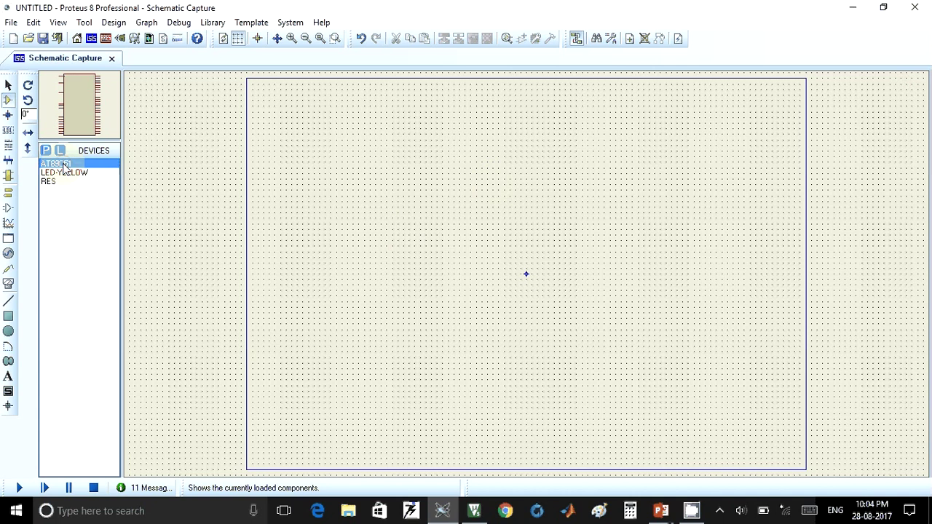
click(581, 197)
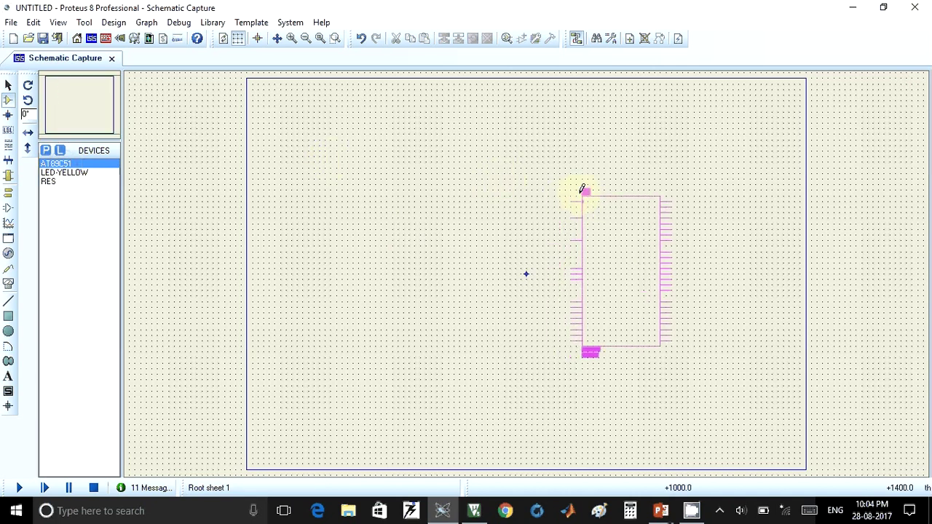
click(583, 189)
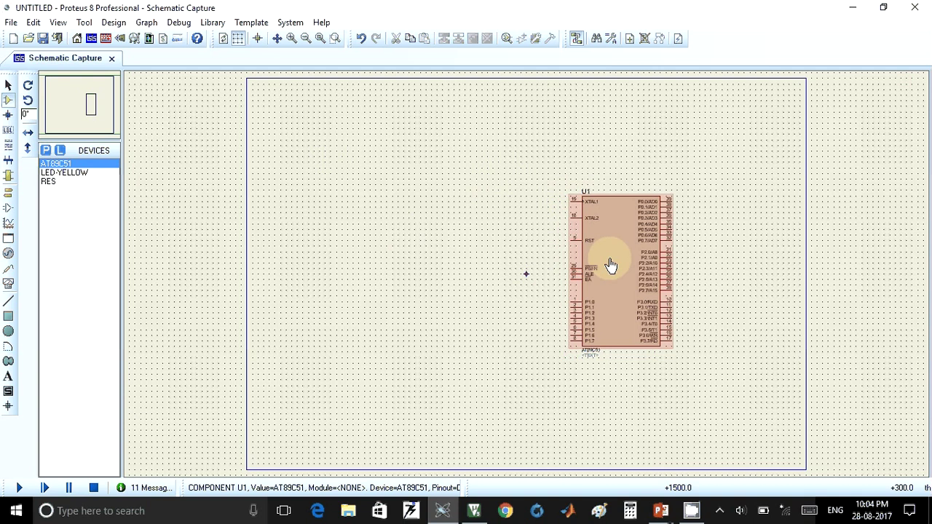
scroll(610, 265, up, 1)
scroll(528, 282, up, 1)
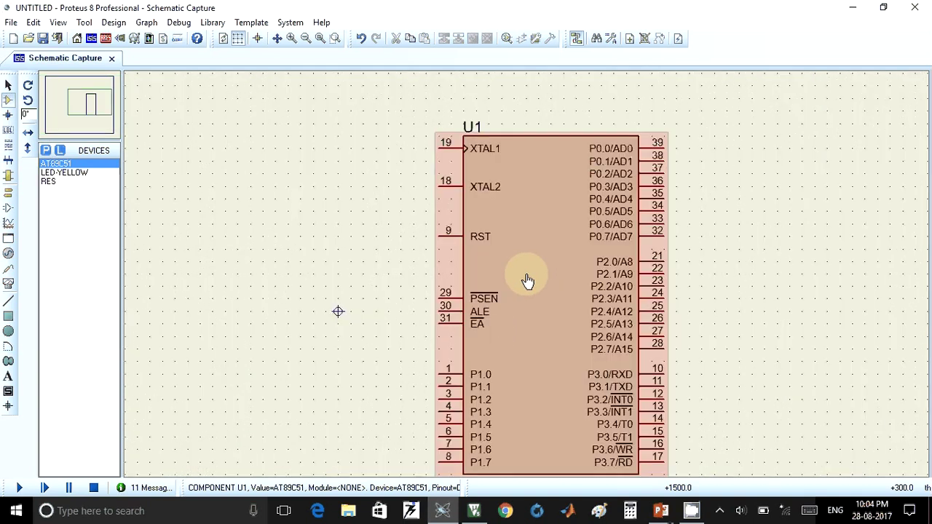
Place resistor R1 left of the chip and wire its right pin to U1's P1.0
click(48, 181)
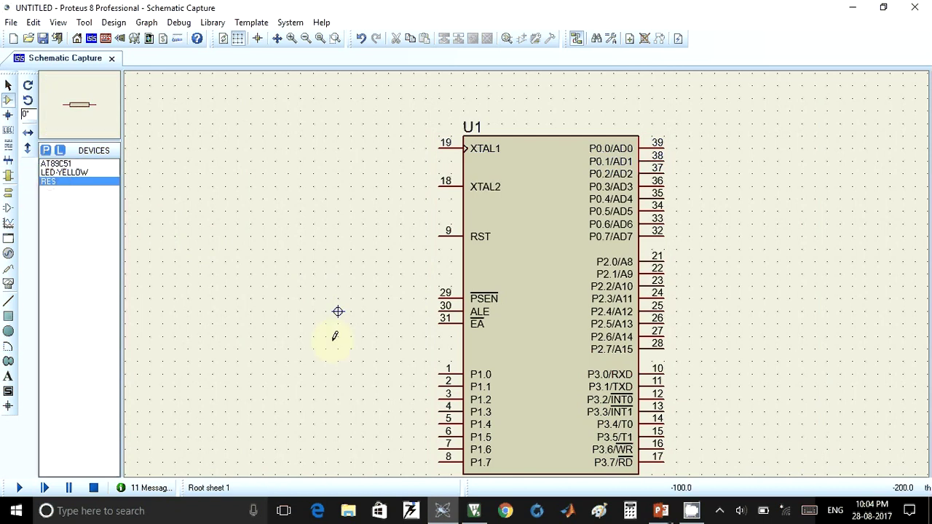
click(351, 357)
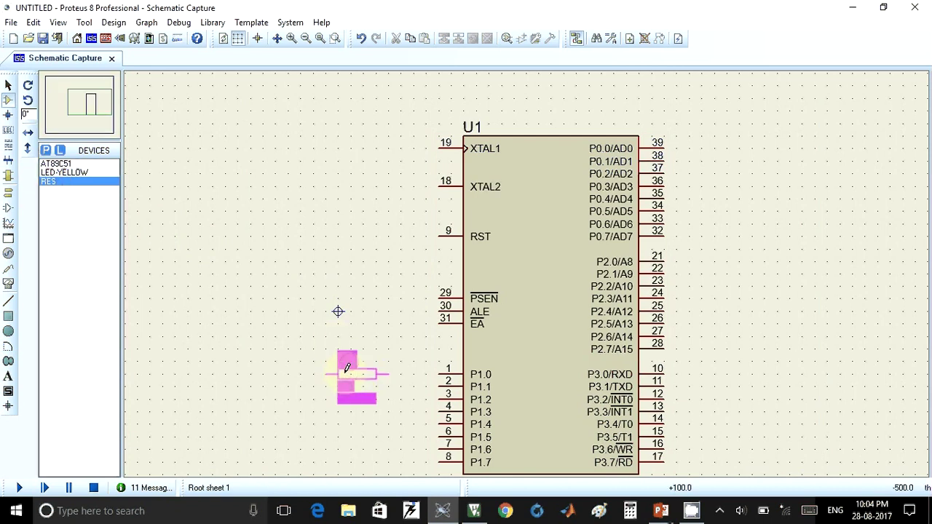
click(329, 368)
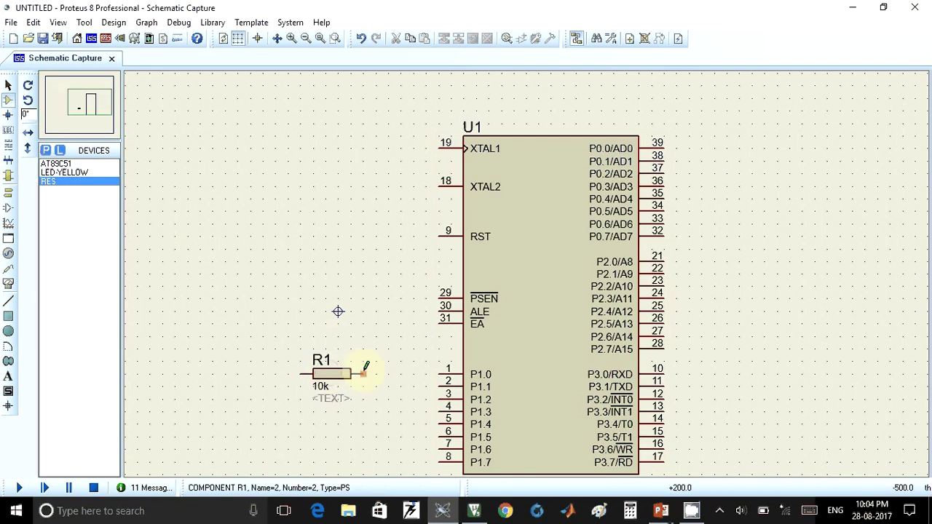
click(363, 373)
click(441, 374)
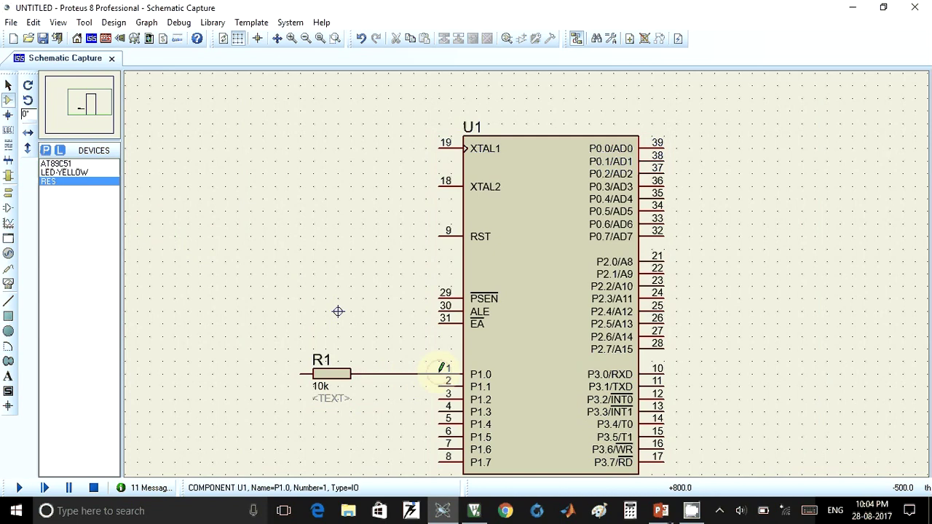
Edit R1's part value string from 10k to 470
double_click(322, 392)
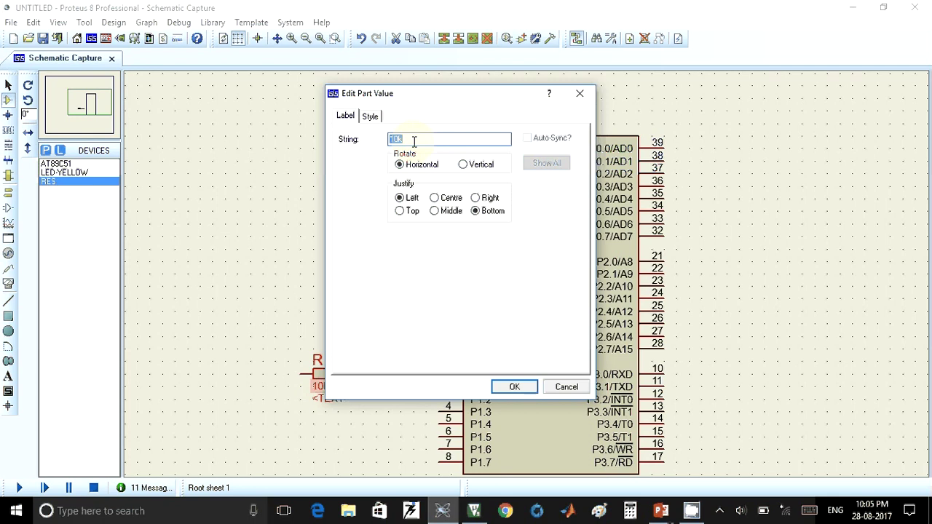
text(470)
click(507, 387)
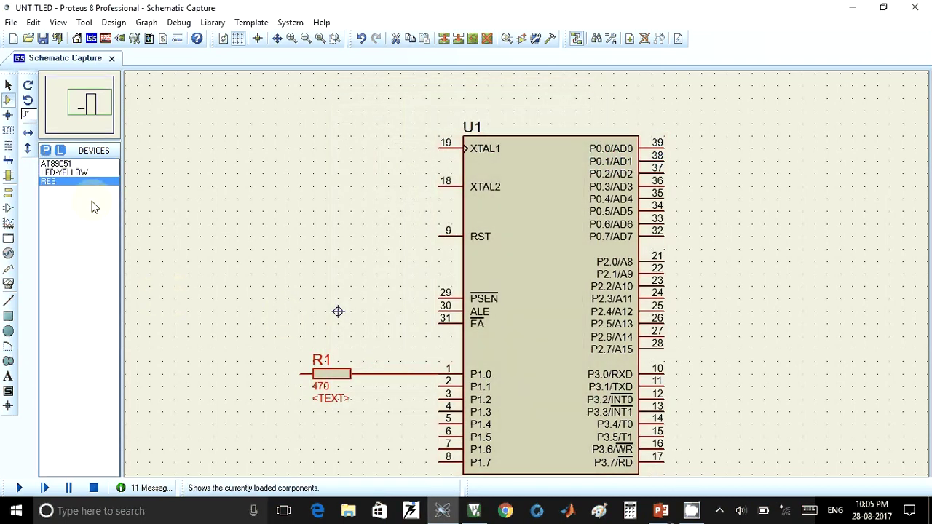
Place the yellow LED D1 left of R1 and flip it to lie horizontally
click(69, 173)
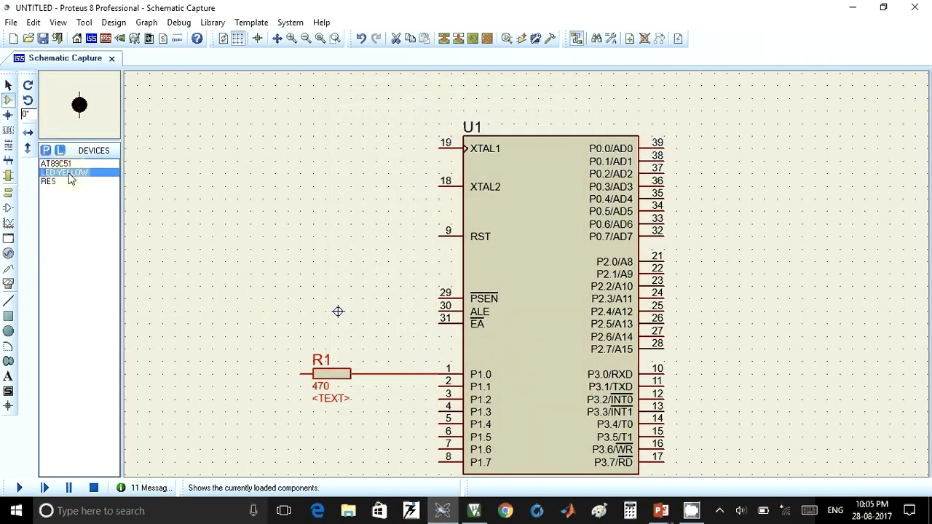
click(235, 335)
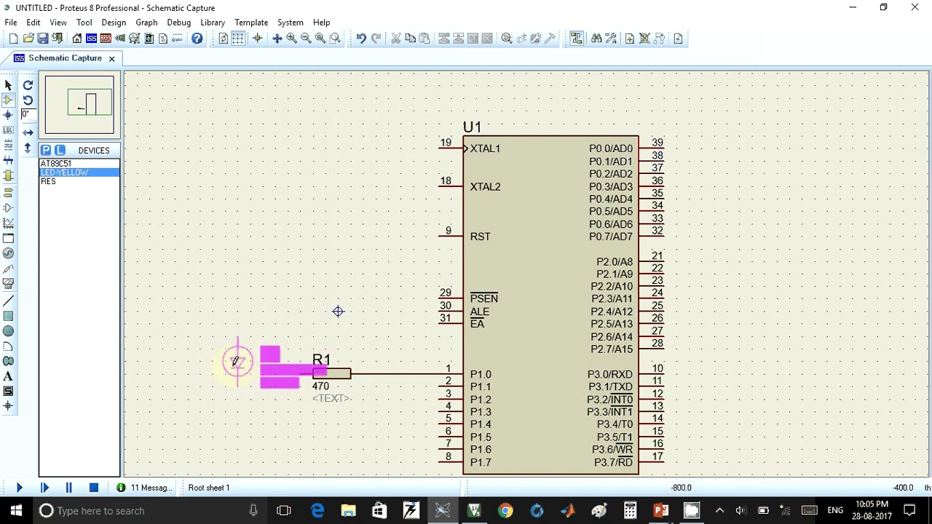
click(235, 361)
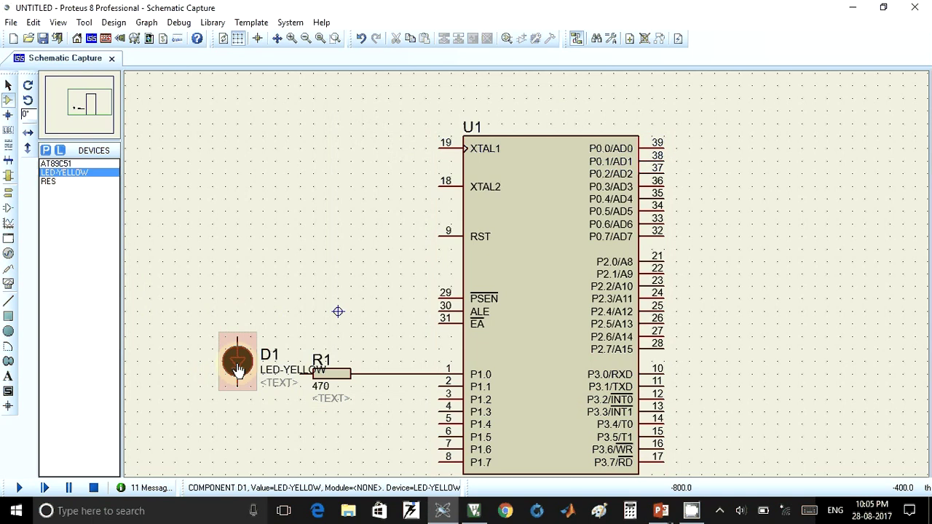
right_click(237, 368)
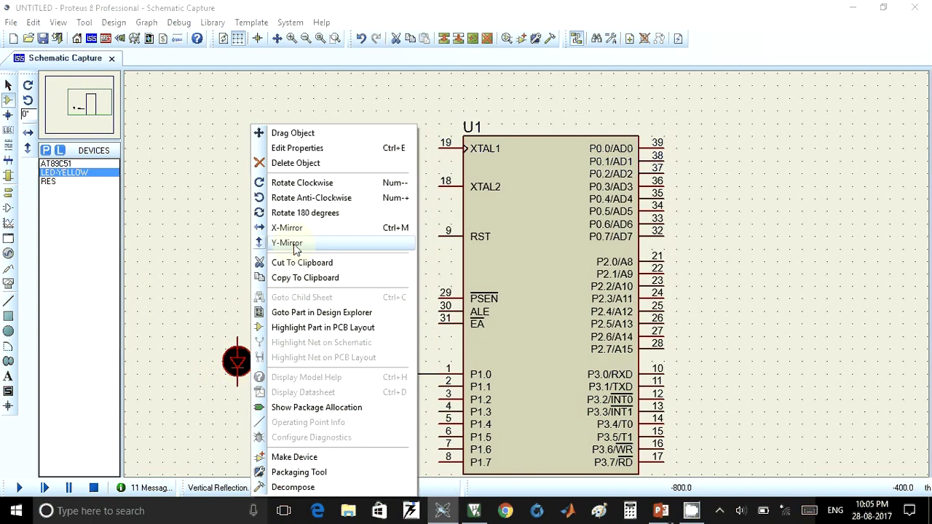
click(295, 198)
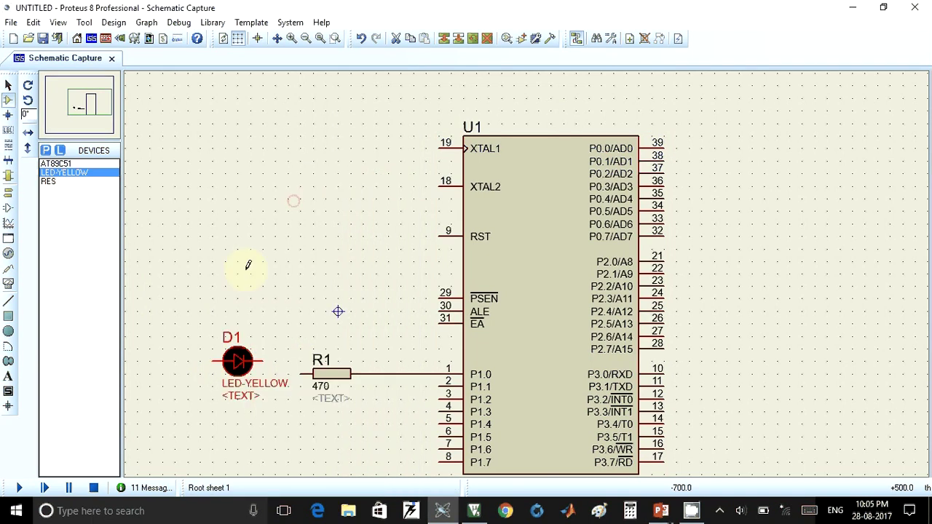
Move D1 up against R1 and wire its free pin to R1's left end
click(231, 366)
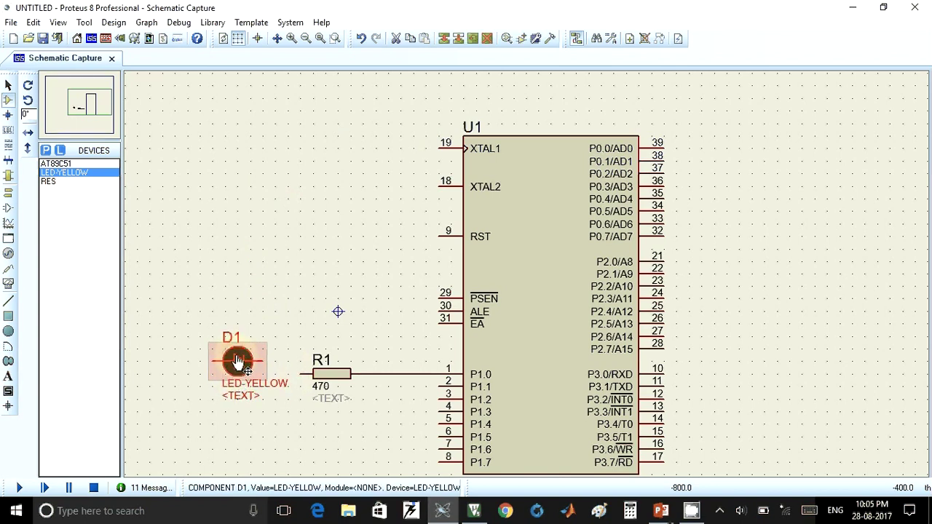
drag(233, 360, 256, 370)
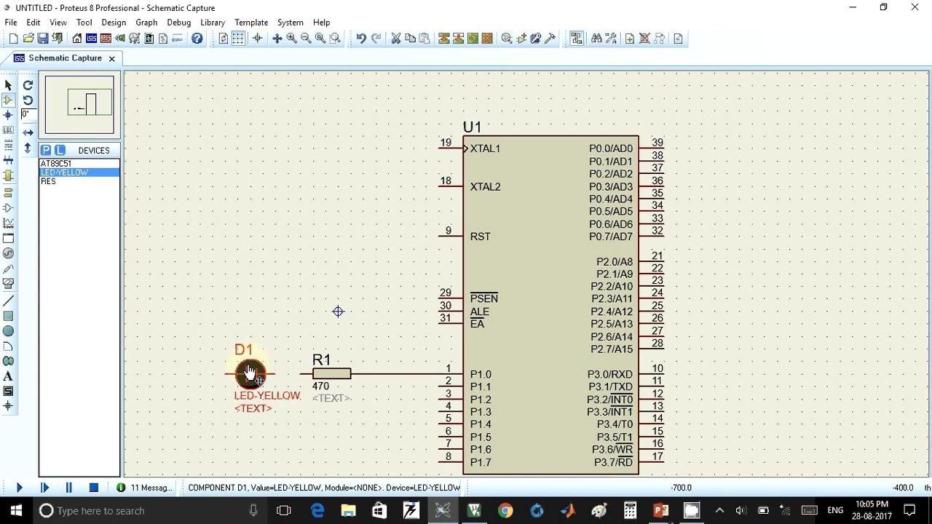
click(292, 309)
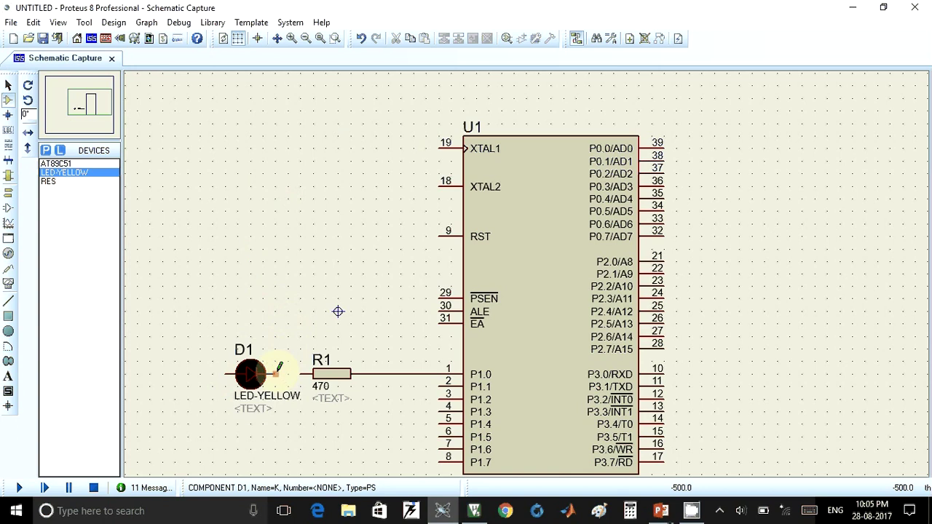
click(278, 373)
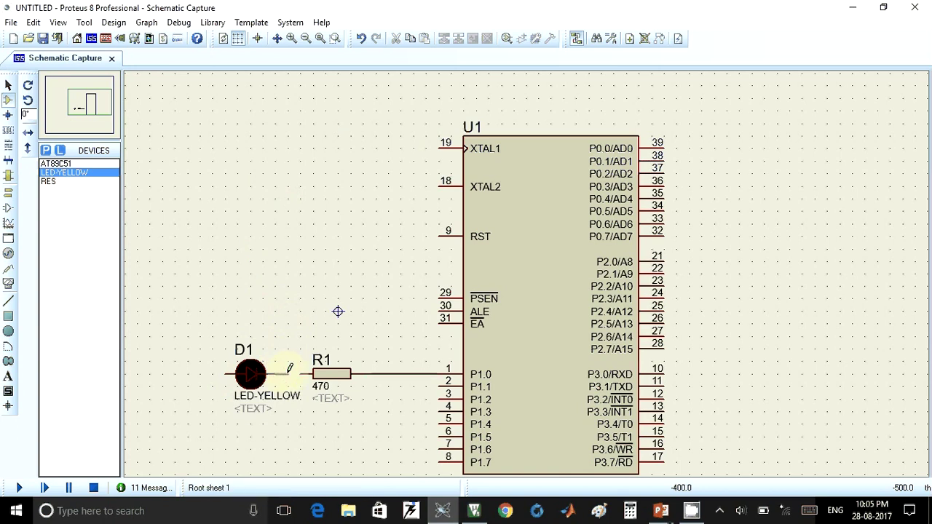
Place a DC generator left of LED D1 and wire its terminal to D1's anode
click(9, 254)
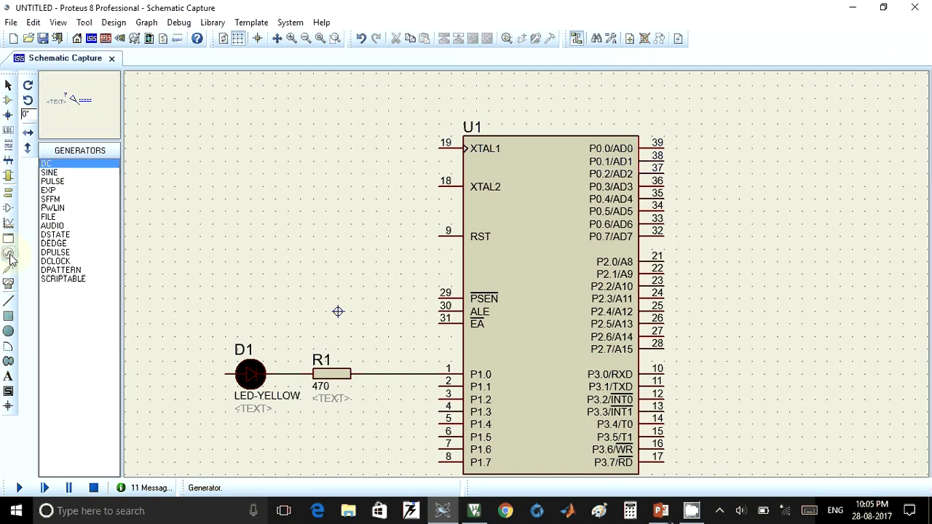
click(47, 164)
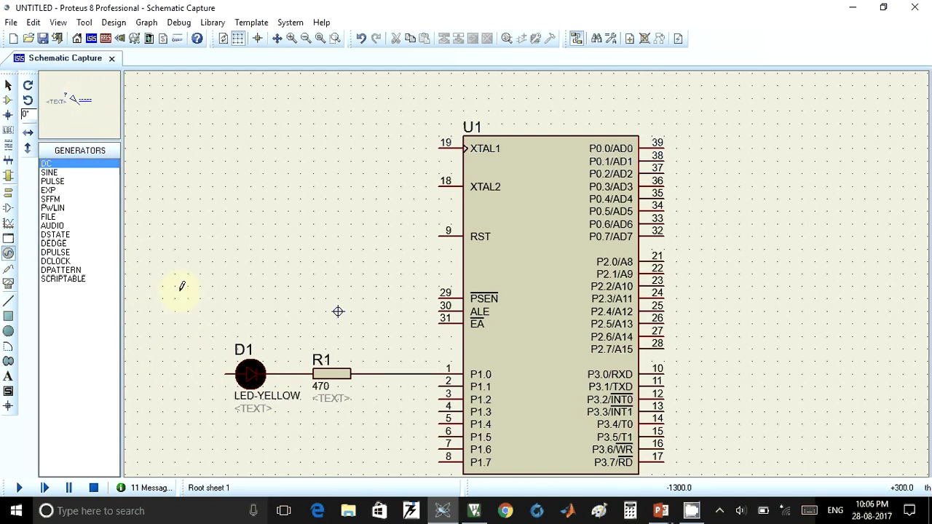
click(179, 360)
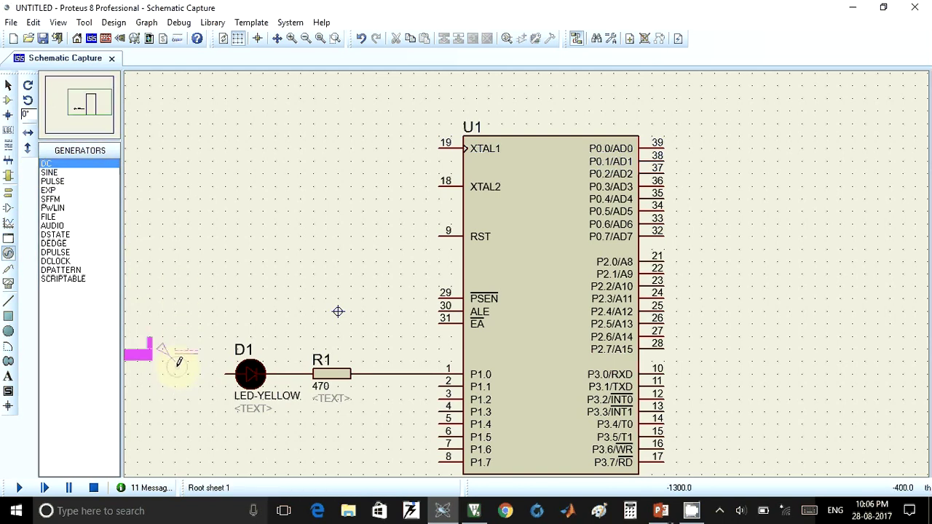
click(181, 366)
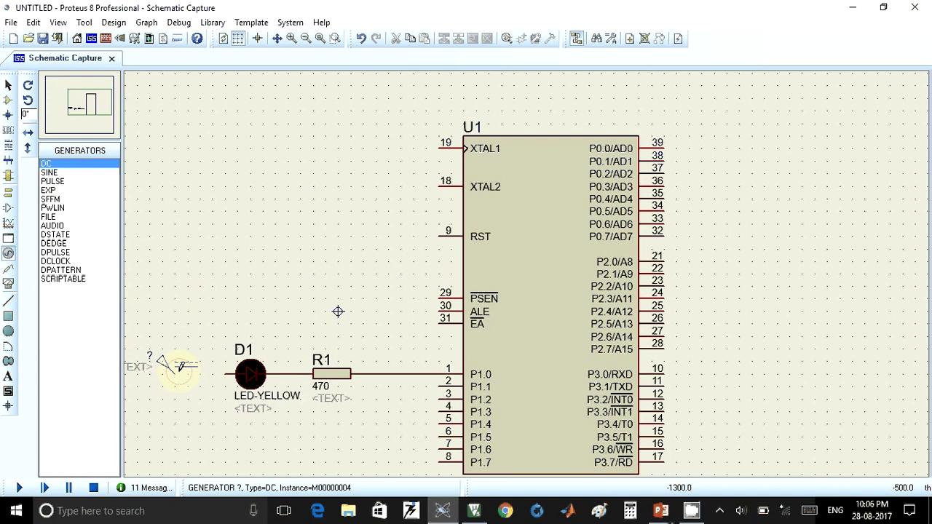
click(177, 371)
click(226, 370)
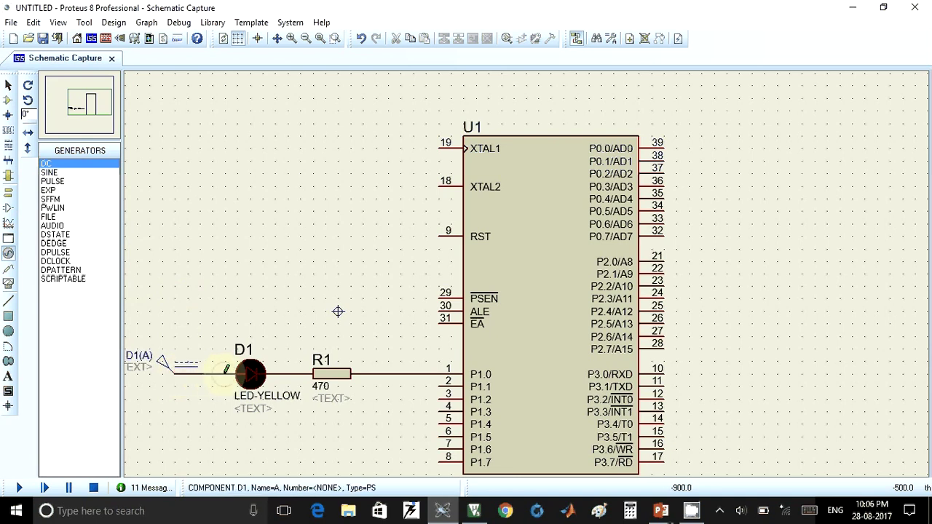
Change the DC generator's Voltage to 5 volts and confirm
double_click(162, 367)
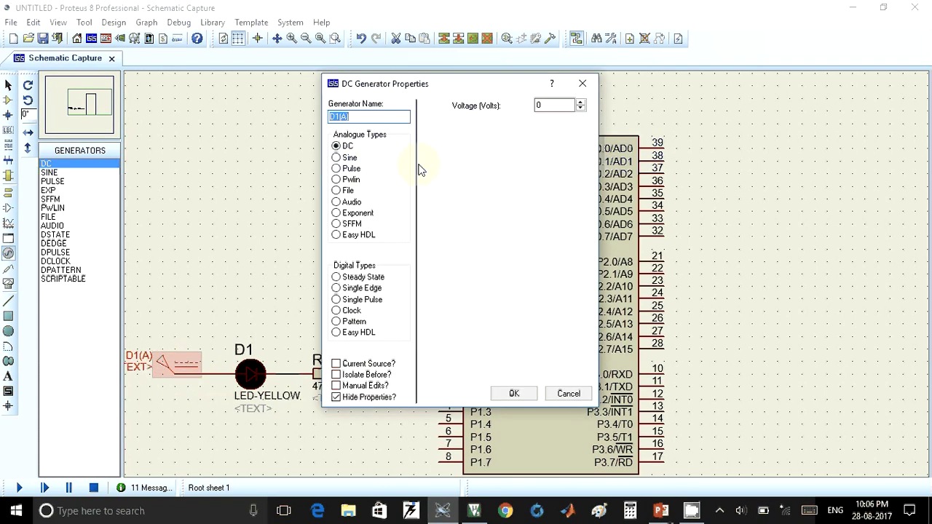
double_click(550, 106)
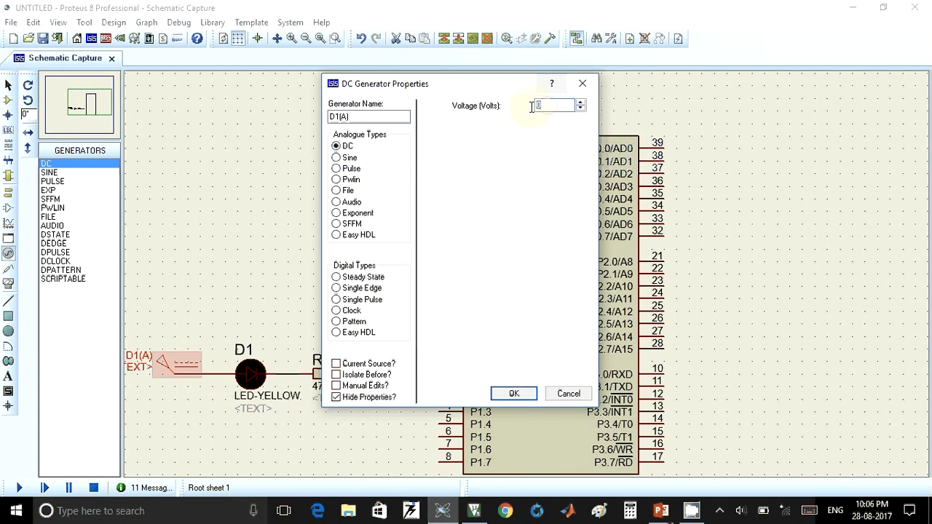
text(5)
click(513, 394)
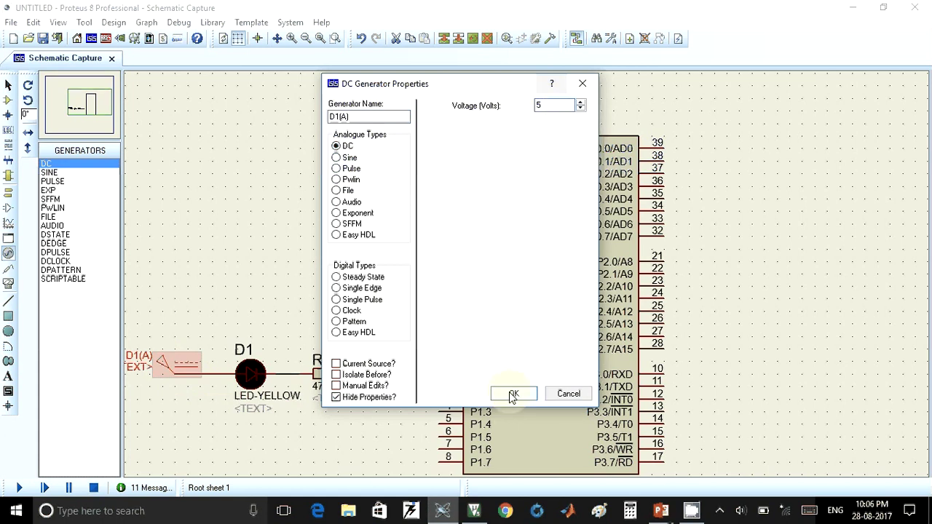
click(514, 394)
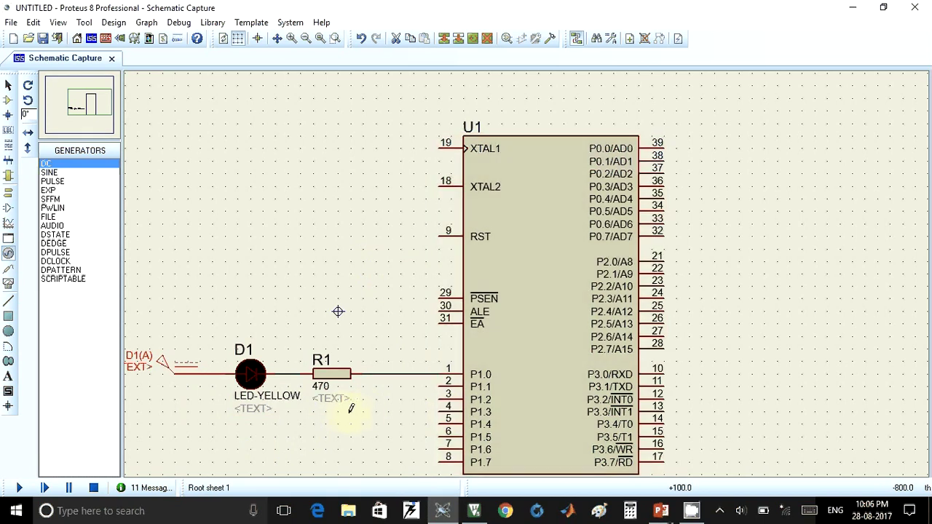
Rebuild the LED project in Keil µVision to regenerate LED.hex, then return to Proteus
click(475, 510)
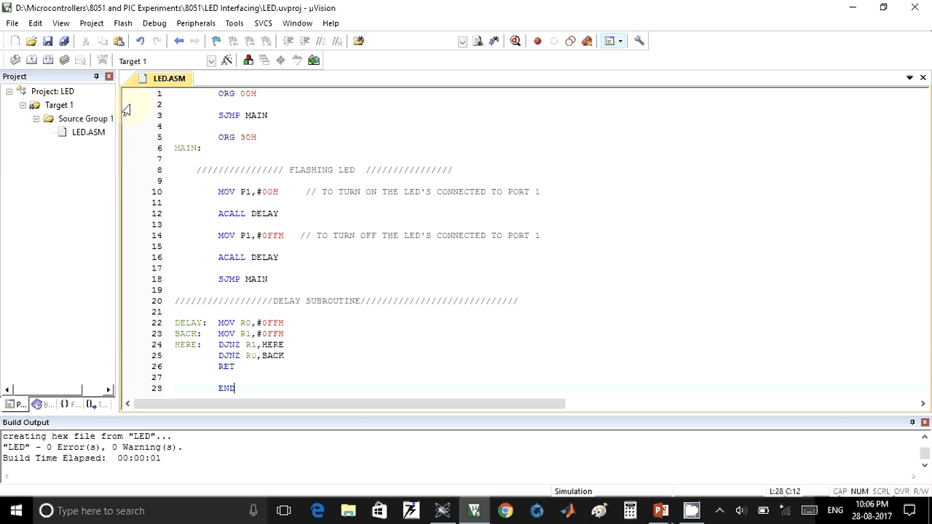
click(48, 60)
click(444, 512)
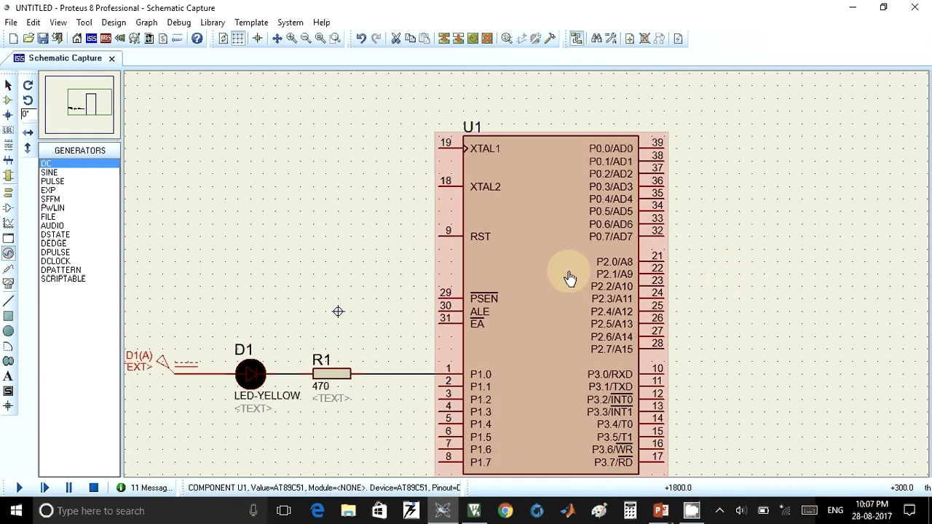
Load LED.hex from D:\Microcontrollers\8051 and PIC Experiments\8051\LED Interfacing as U1's Program File
double_click(569, 278)
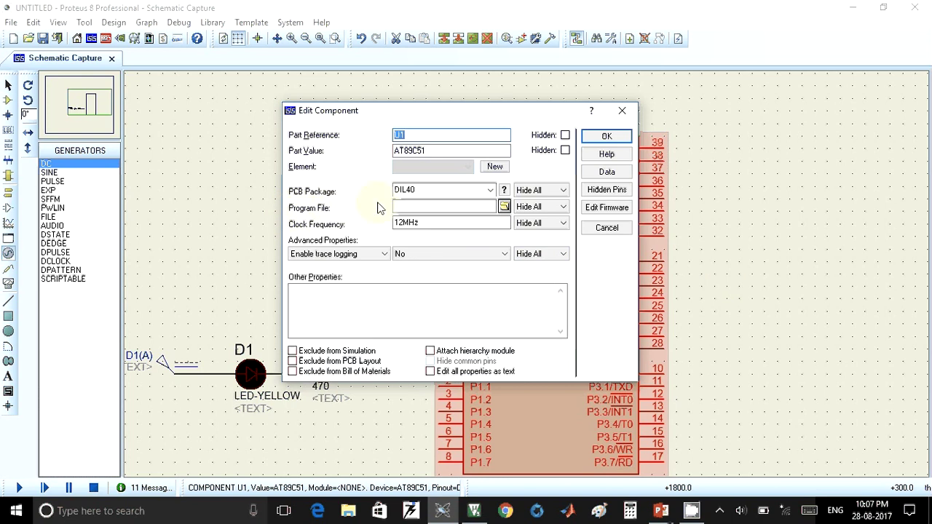
click(504, 208)
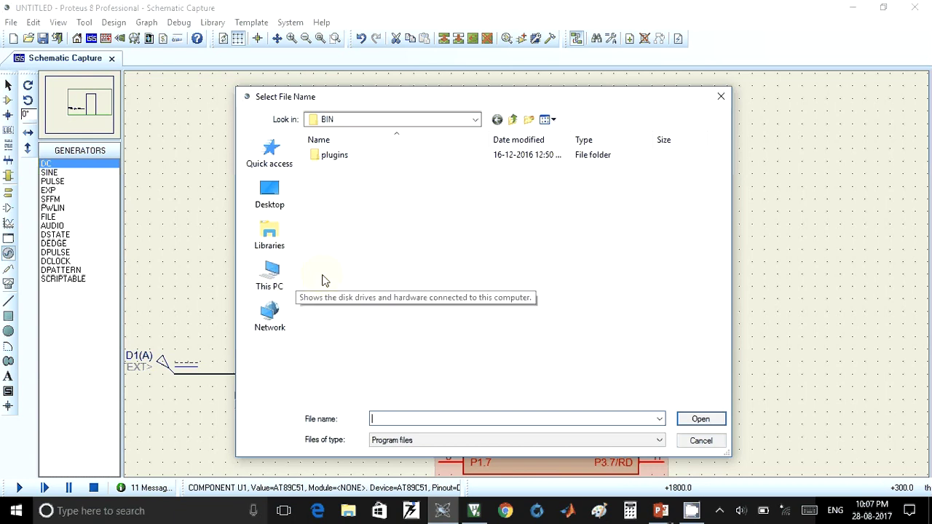
click(284, 283)
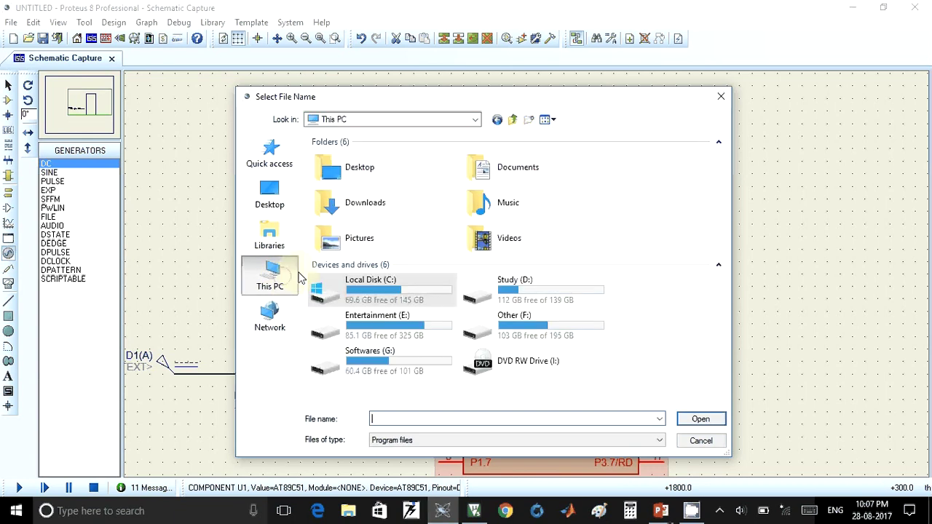
double_click(518, 292)
scroll(360, 319, down, 5)
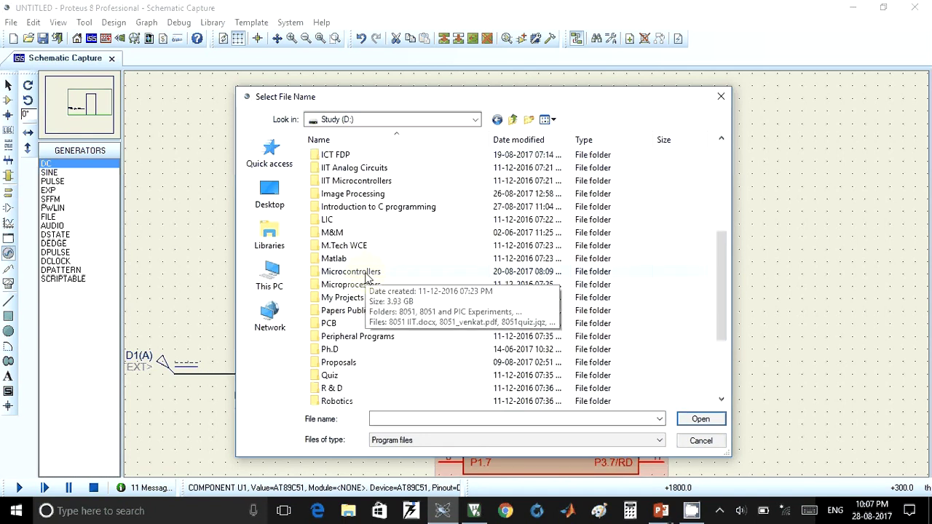
double_click(365, 273)
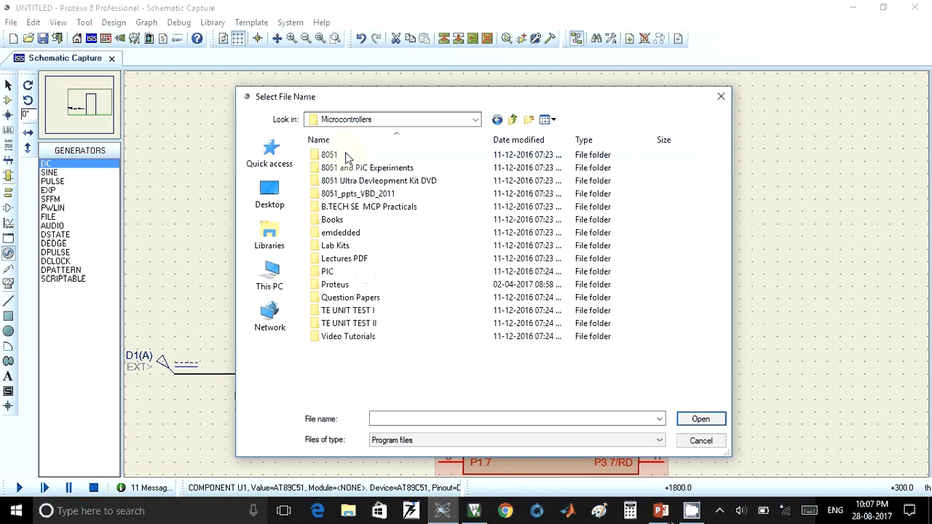
double_click(349, 169)
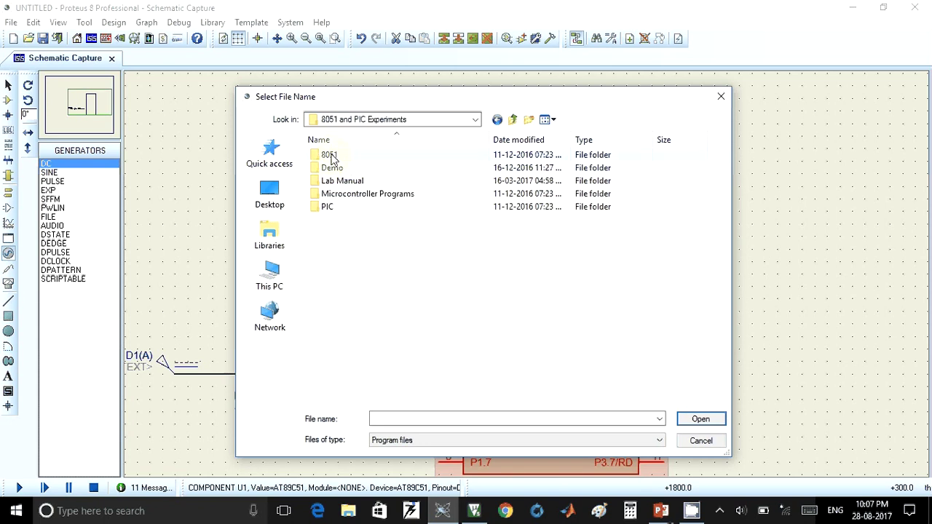
double_click(331, 159)
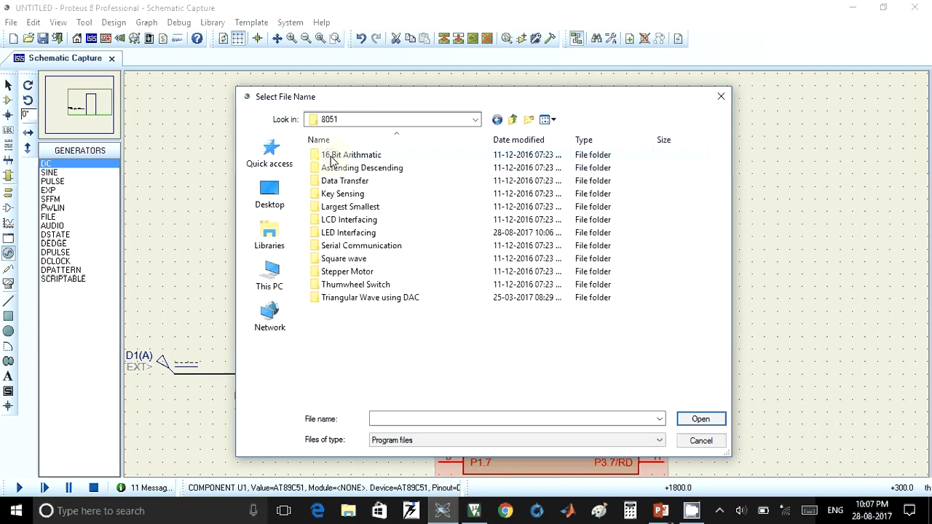
double_click(338, 232)
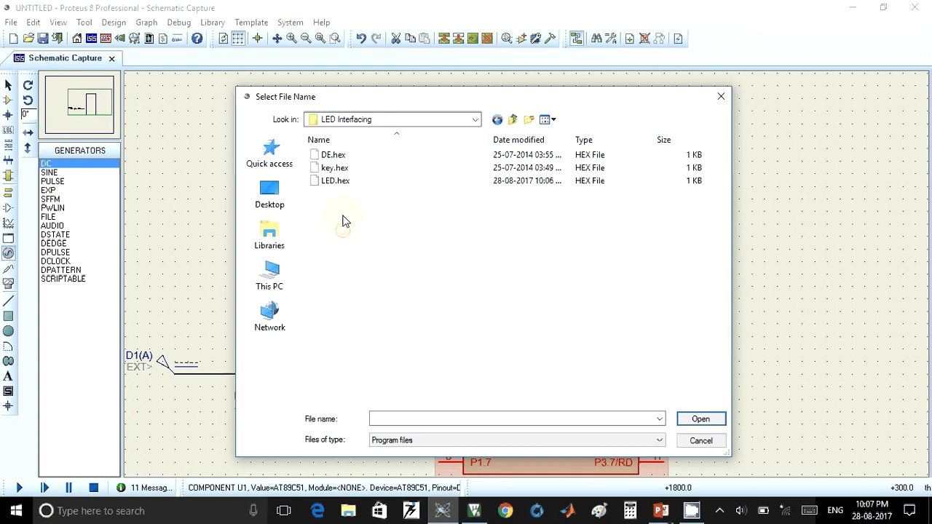
click(338, 183)
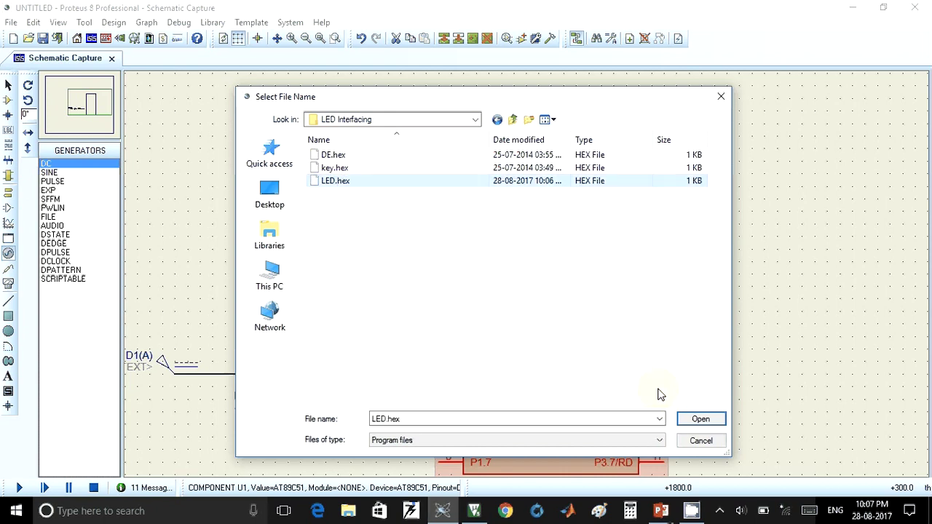
click(697, 419)
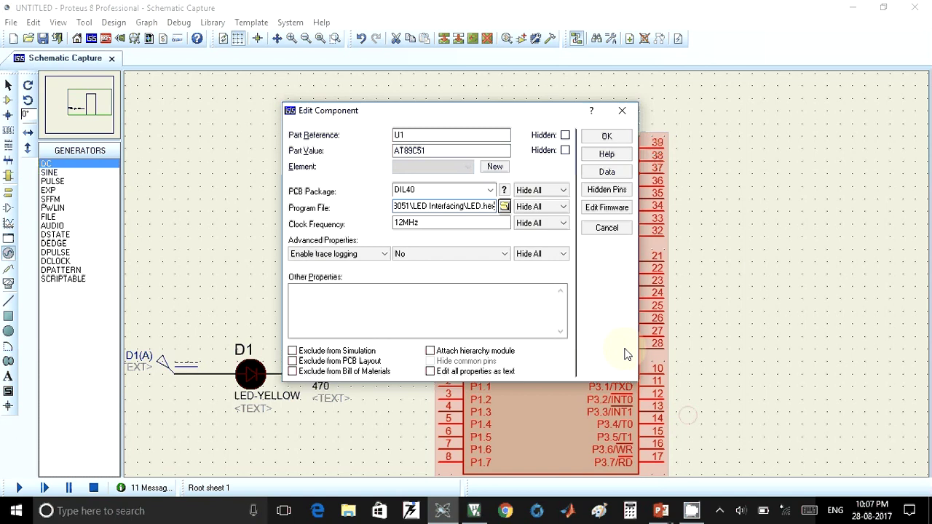
Apply U1's edited properties and start the simulation so LED D1 blinks
click(607, 137)
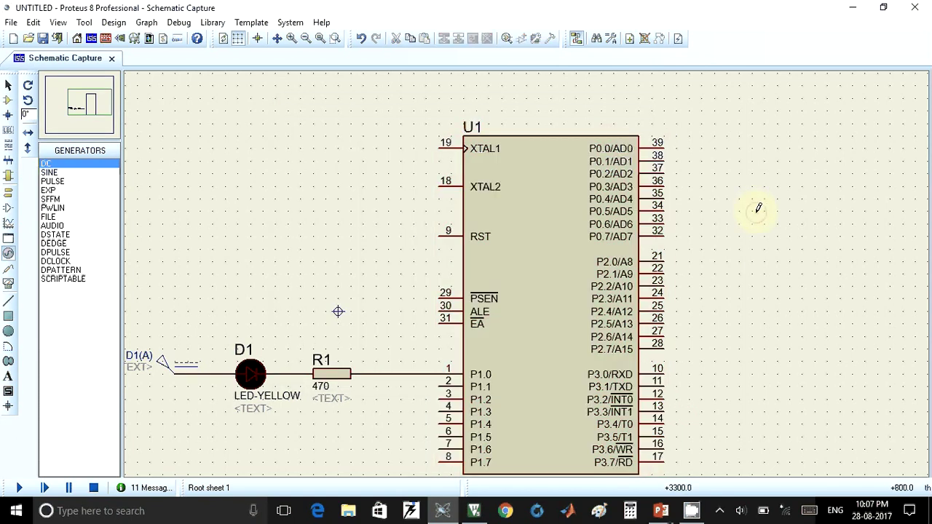
click(758, 207)
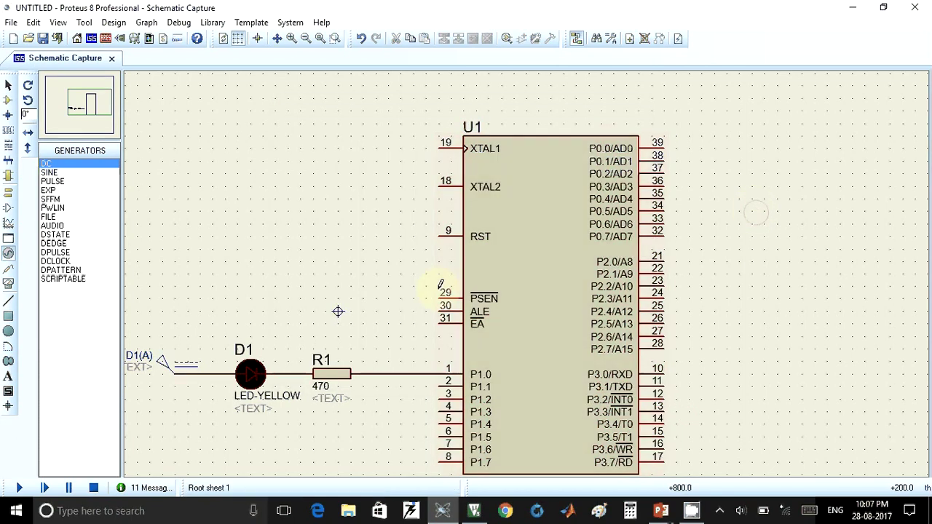
click(19, 489)
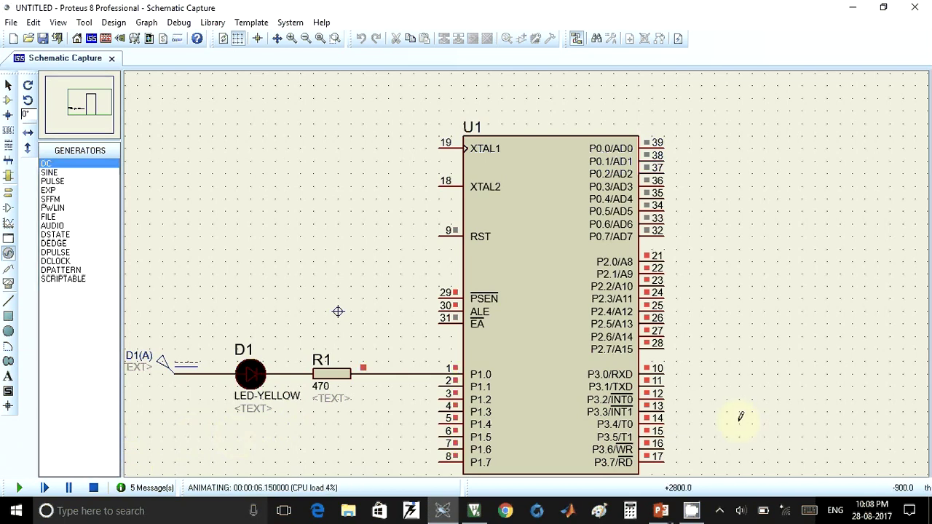
click(720, 510)
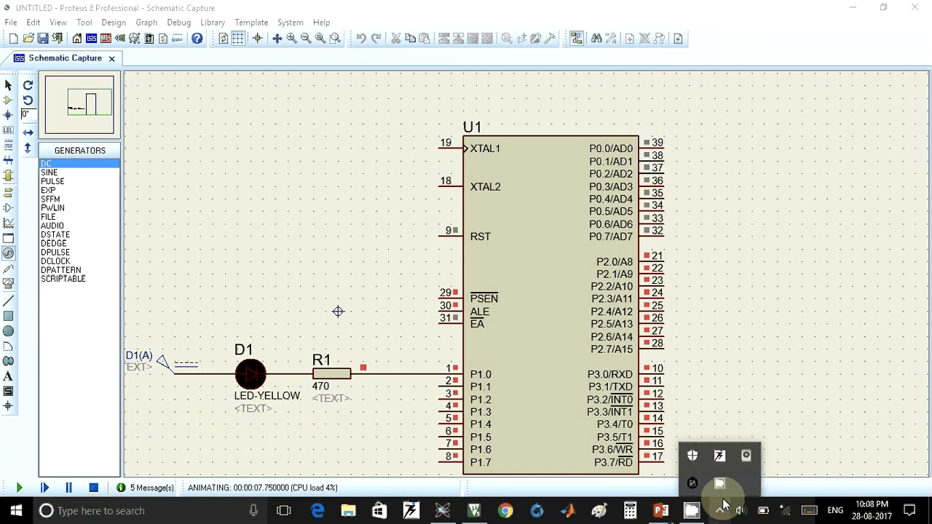